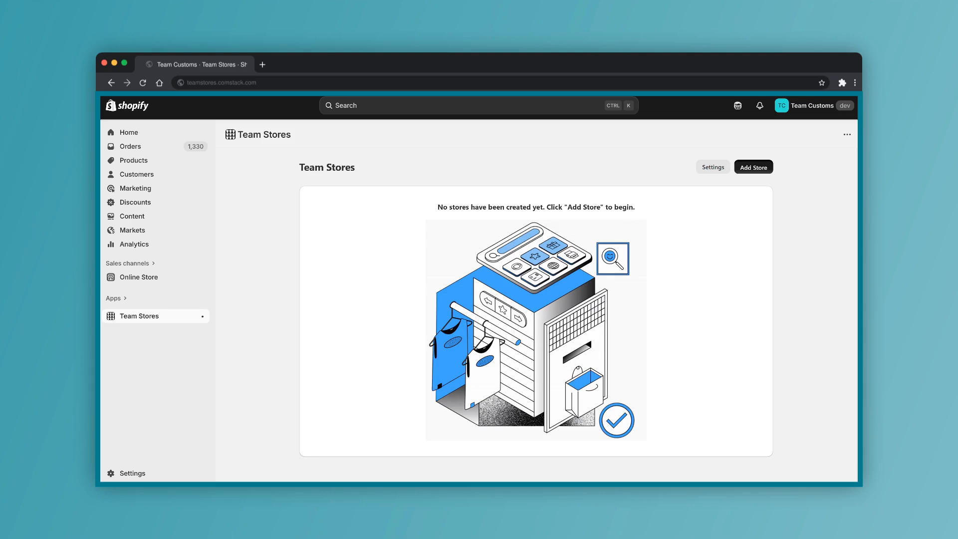
Create a new team store titled "Dunder Mifflin Inc".
{"action": "left_click", "coordinate": [754, 168]}
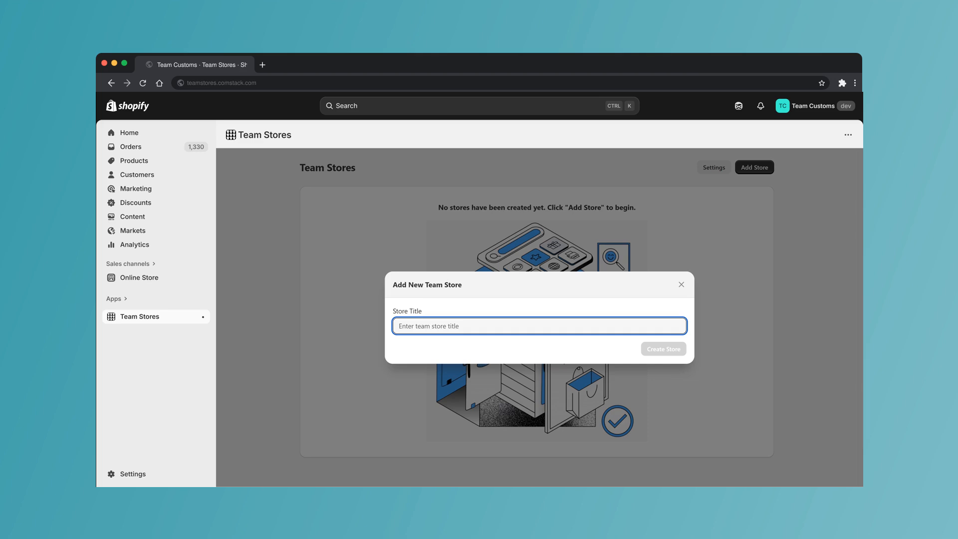
{"action": "type", "text": "Dunder Mifflin Inc"}
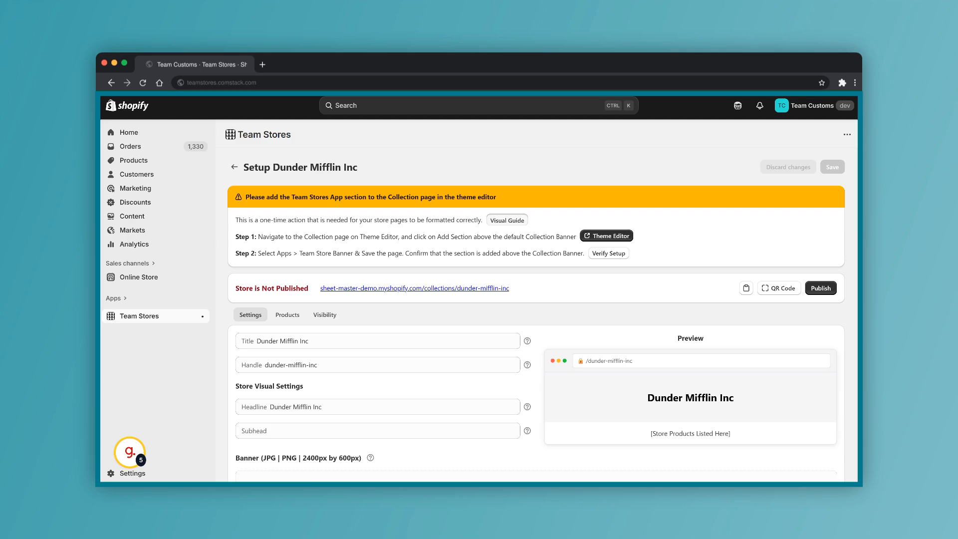
Add the Team Store Banner app section above the Collection banner in the theme's default collection template and save the theme.
{"action": "left_click", "coordinate": [506, 220]}
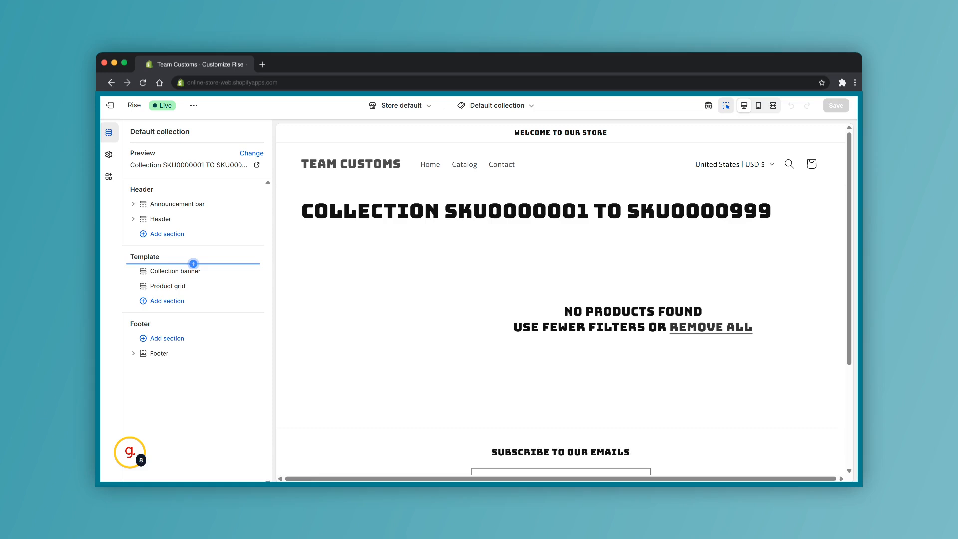
{"action": "left_click", "coordinate": [193, 262]}
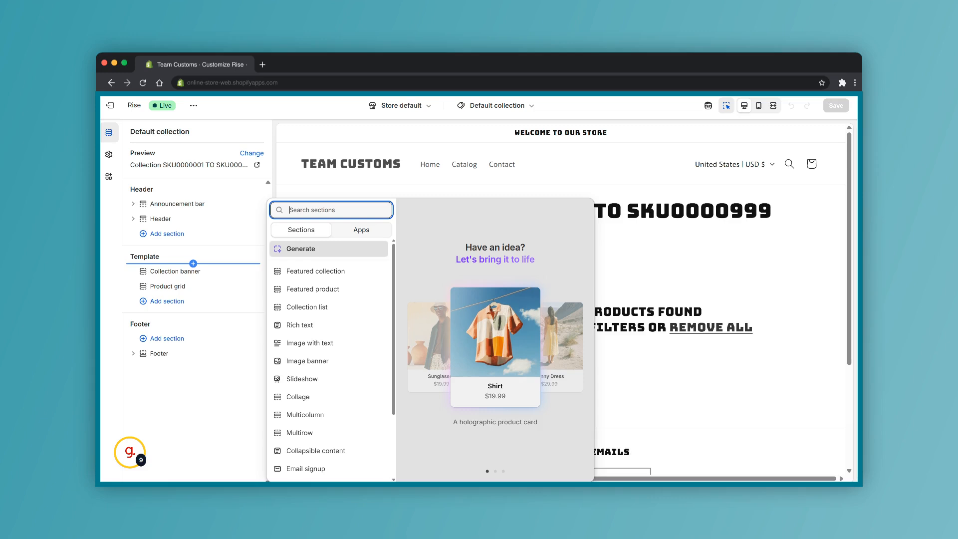
{"action": "left_click", "coordinate": [361, 230]}
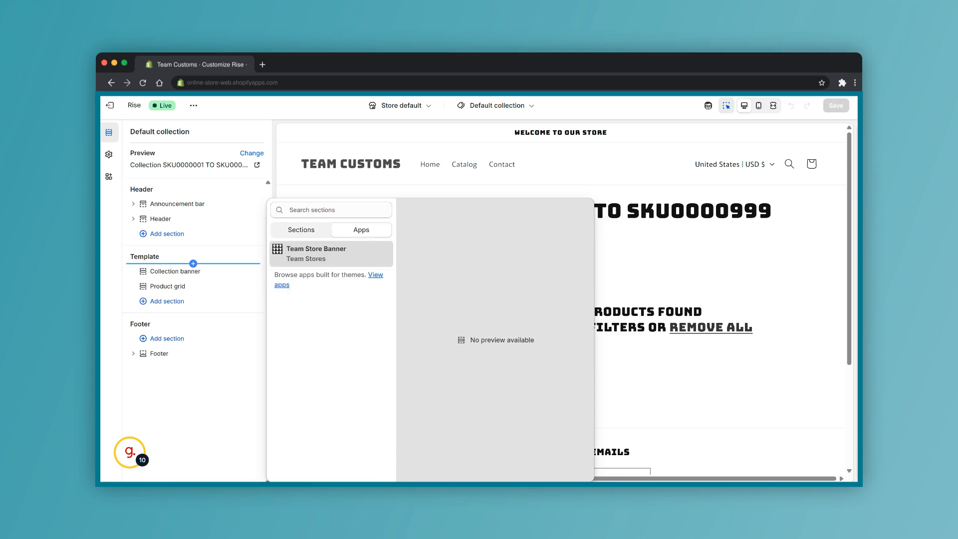
{"action": "left_click", "coordinate": [316, 253]}
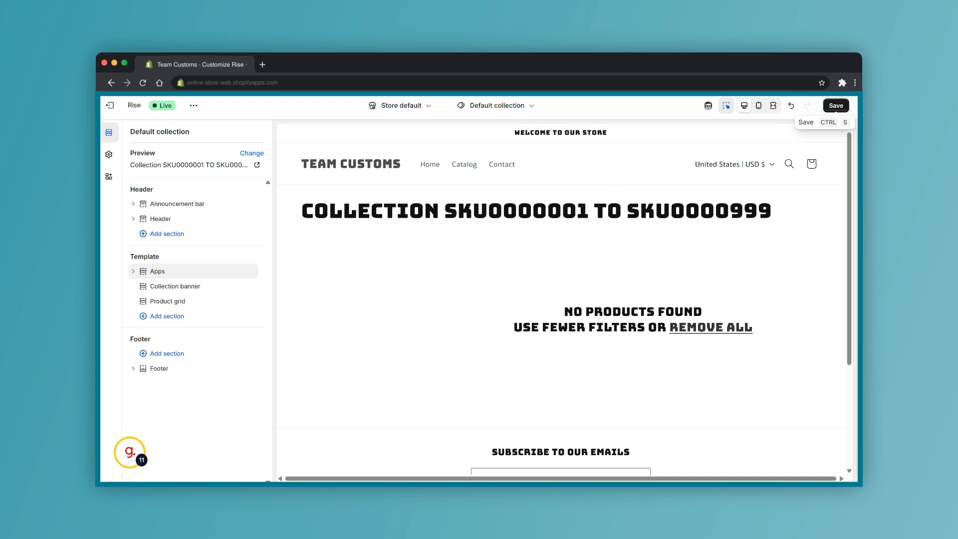
{"action": "left_click", "coordinate": [836, 105]}
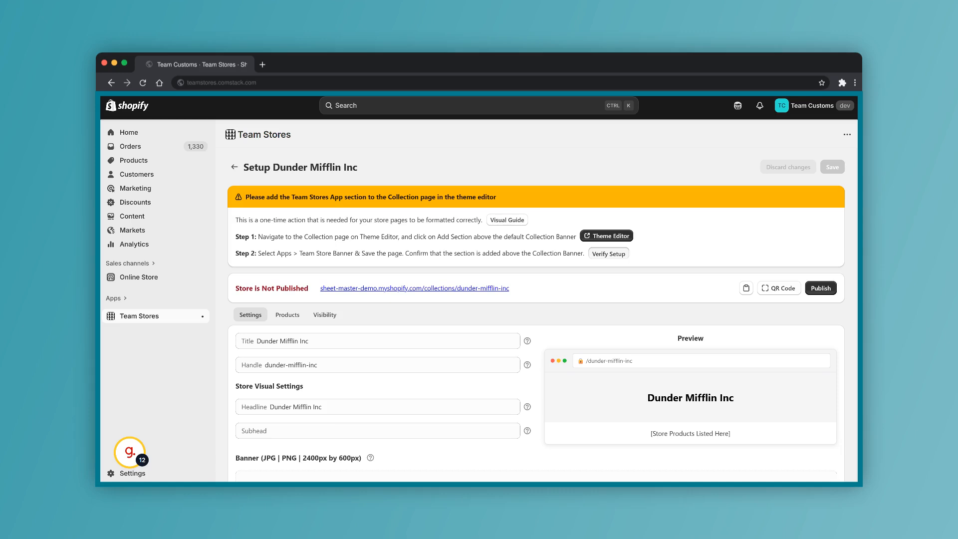
Verify the theme editor setup for the team store and dismiss the notification.
{"action": "left_click", "coordinate": [609, 253]}
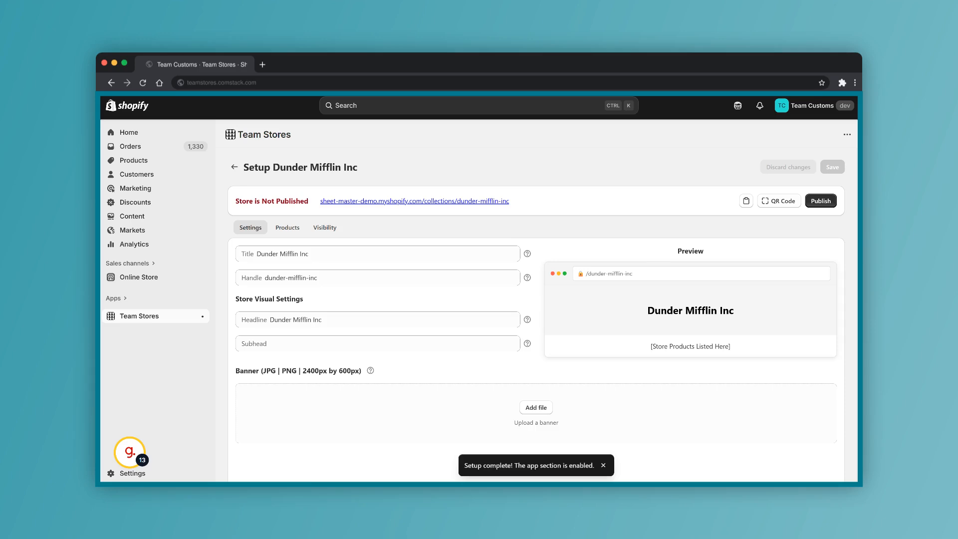
{"action": "left_click", "coordinate": [562, 465]}
{"action": "left_click", "coordinate": [562, 465]}
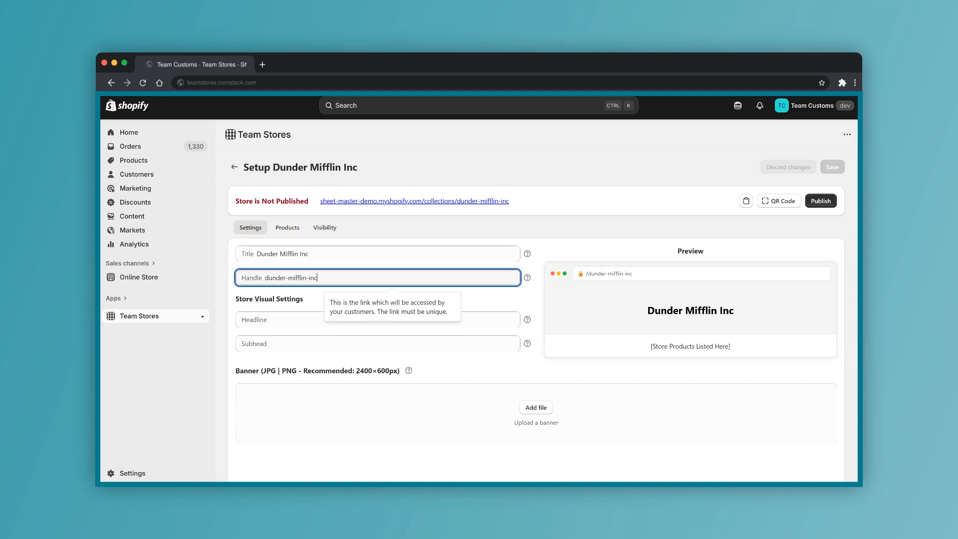
Set the store handle to dunder-mifflin-sports-fest and the subhead to "Annual Sports Fest".
{"action": "double_click", "coordinate": [313, 277]}
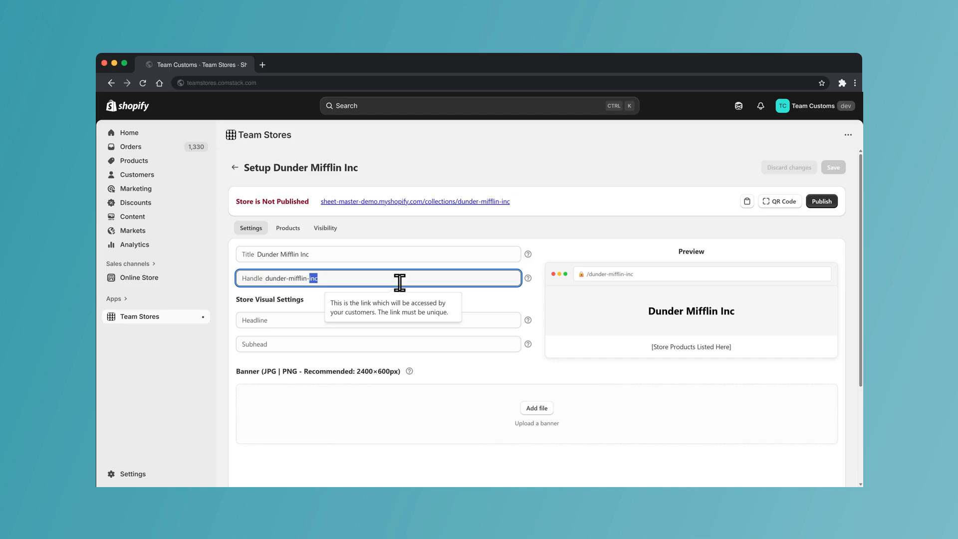
{"action": "triple_click", "coordinate": [399, 282]}
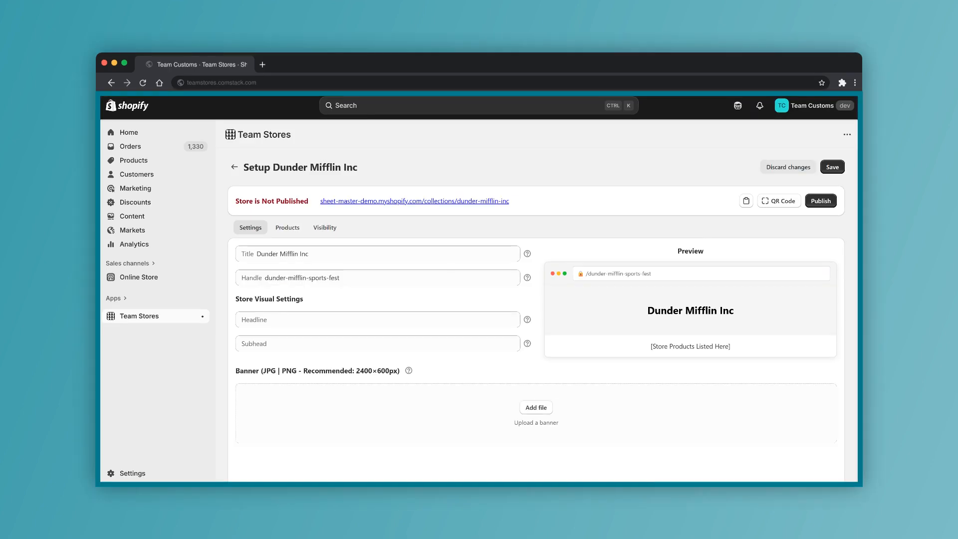
{"action": "left_click", "coordinate": [377, 343]}
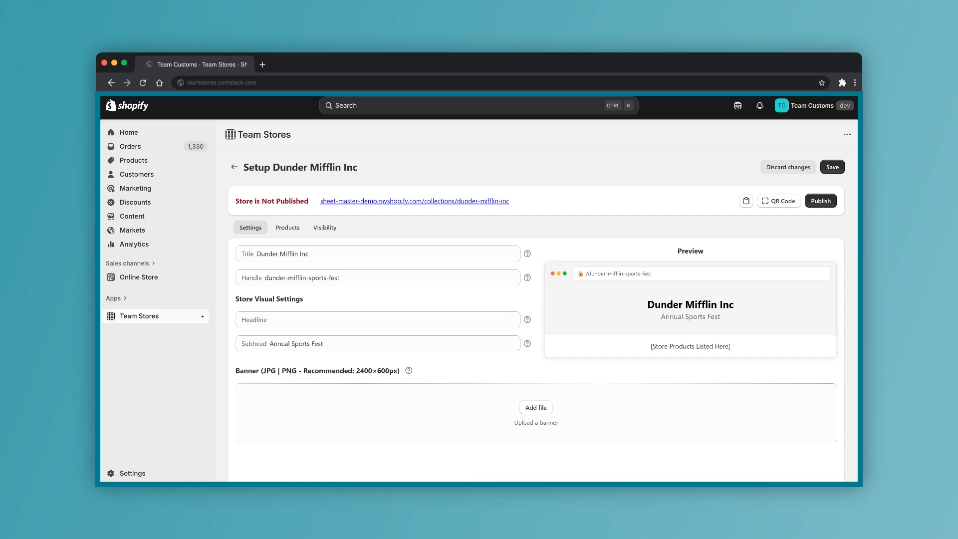
Upload the team photo as banner and enable Show Only Team Stores Header, Hide Store Default Footer and Hide Default Collection Banner.
{"action": "left_click", "coordinate": [536, 407]}
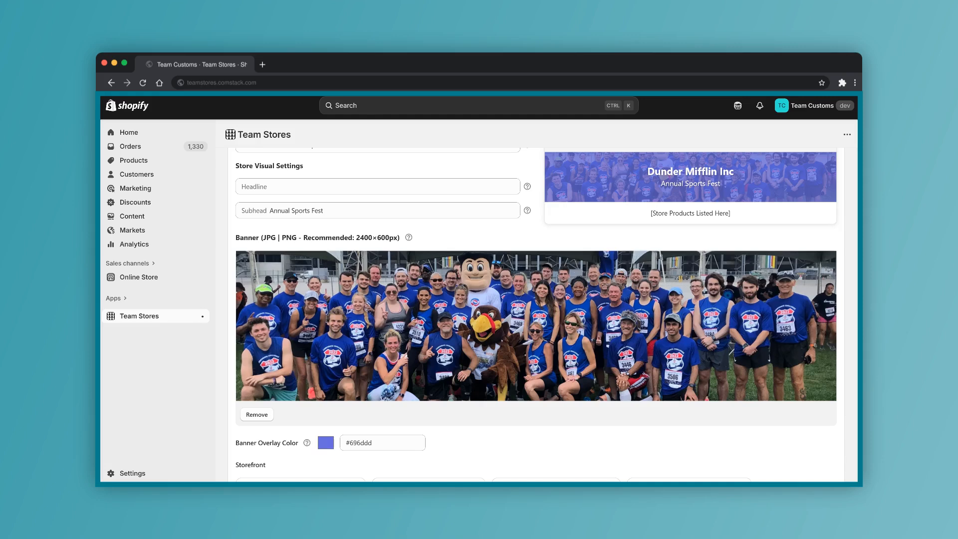
{"action": "scroll", "coordinate": [247, 463], "scroll_direction": "down", "scroll_amount": 1}
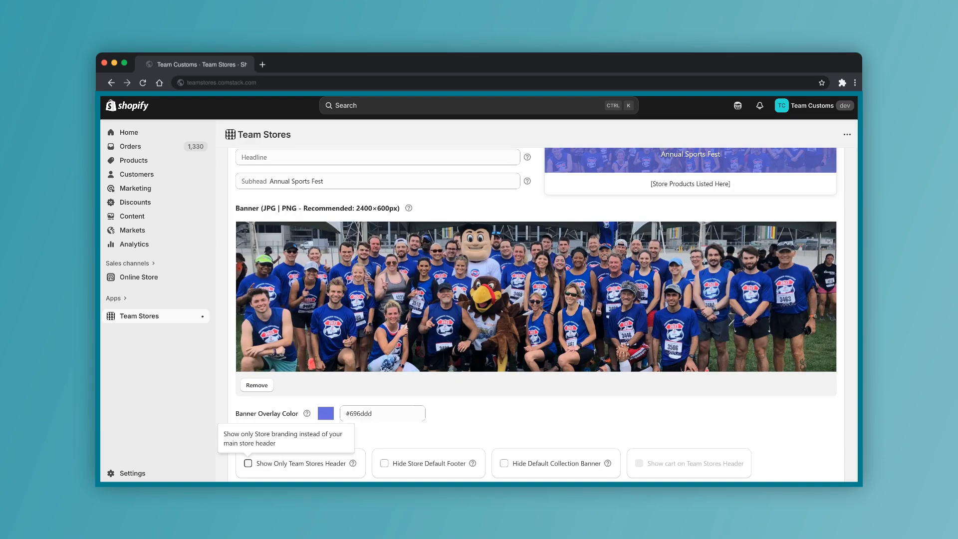
{"action": "left_click", "coordinate": [273, 466]}
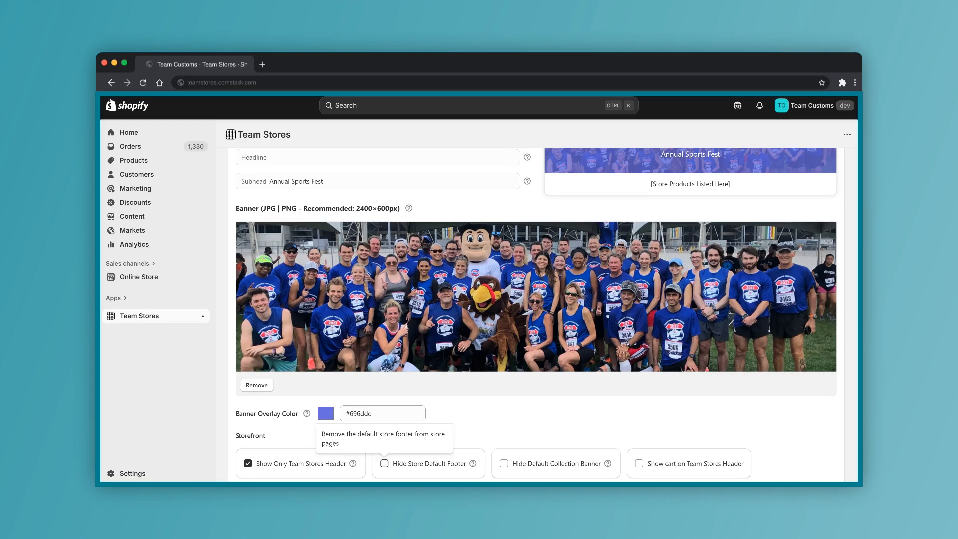
{"action": "left_click", "coordinate": [425, 464]}
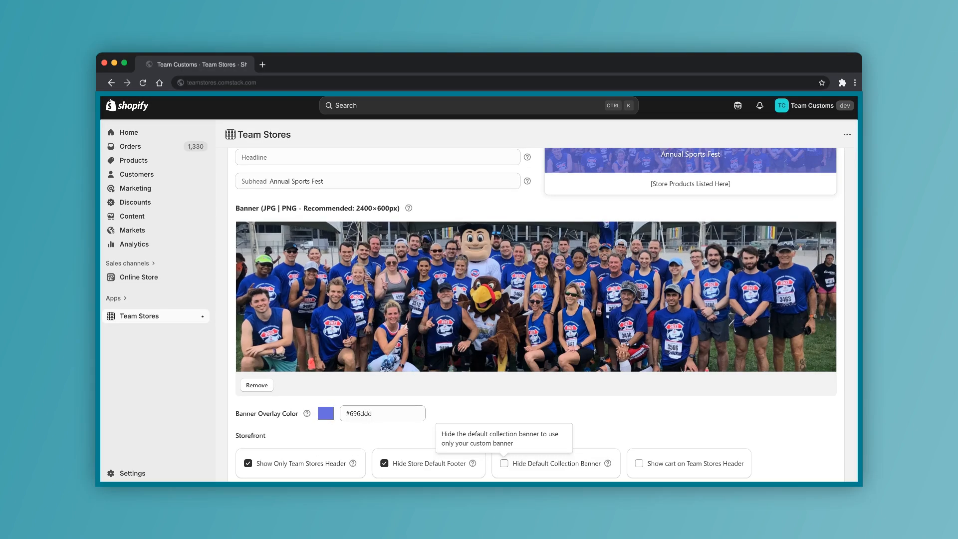
{"action": "left_click", "coordinate": [558, 463]}
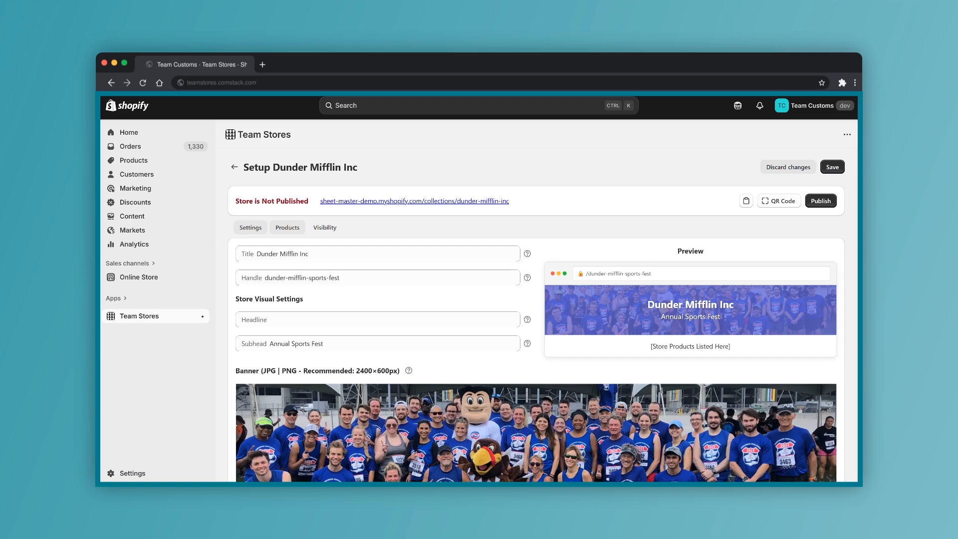
Search the store's products for "Corporate" and select the home and away jerseys and shorts and the tracksuit jacket.
{"action": "left_click", "coordinate": [287, 228]}
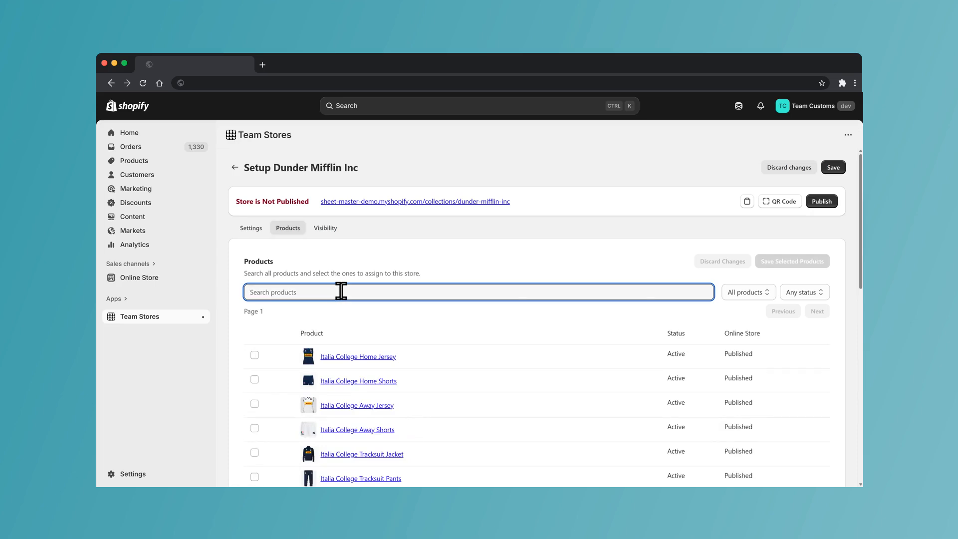
{"action": "type", "text": "Corporate"}
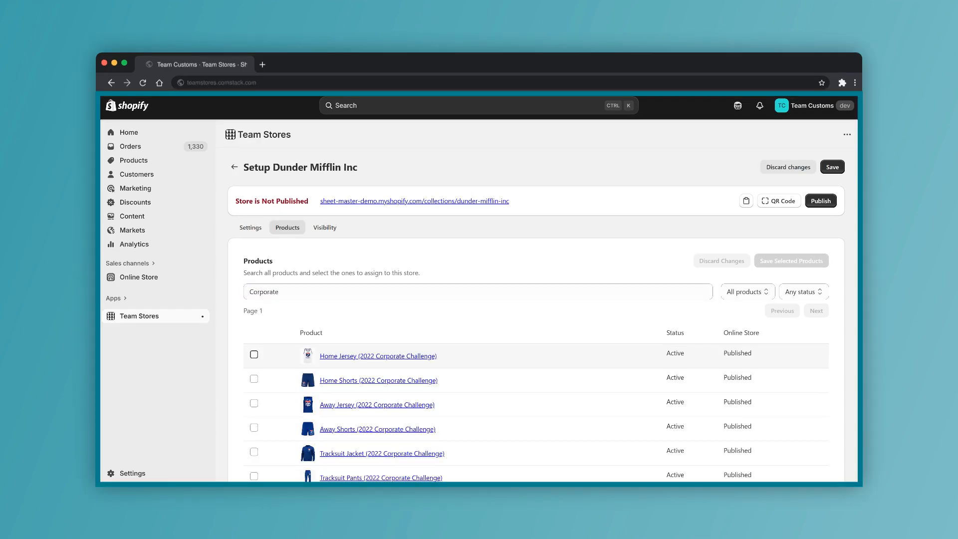
{"action": "left_click", "coordinate": [254, 354]}
{"action": "left_click", "coordinate": [254, 379]}
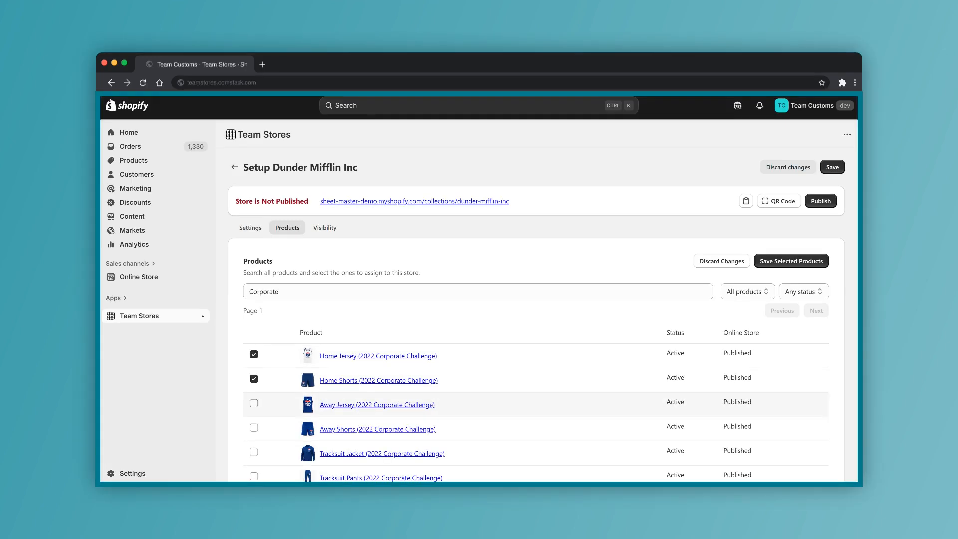
{"action": "left_click", "coordinate": [254, 403]}
{"action": "left_click", "coordinate": [254, 427]}
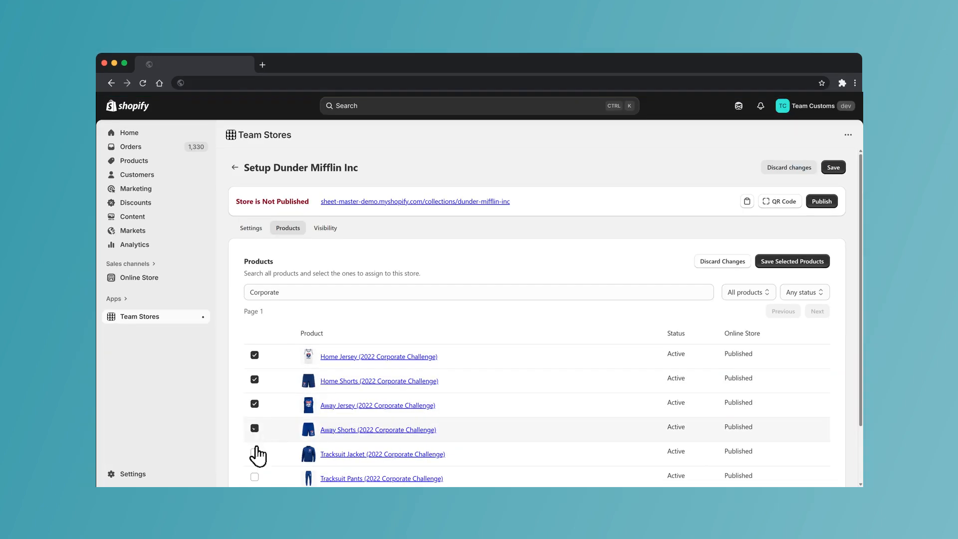
{"action": "left_click", "coordinate": [255, 452]}
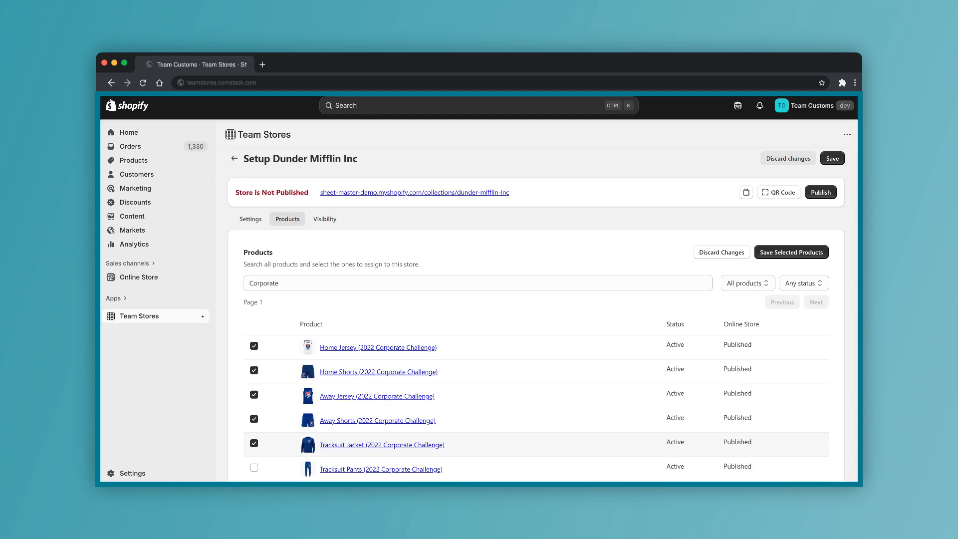
Select the remaining 2022 Corporate Challenge products, including tracksuit pants and cap, and save both the product selection and the team store.
{"action": "scroll", "coordinate": [254, 414], "scroll_direction": "down", "scroll_amount": 2}
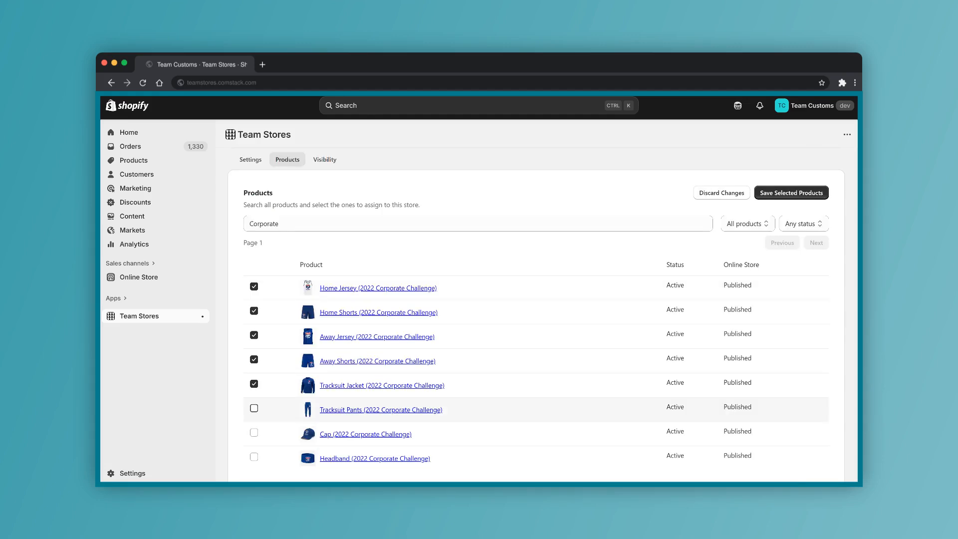
{"action": "left_click", "coordinate": [254, 409]}
{"action": "left_click", "coordinate": [254, 433]}
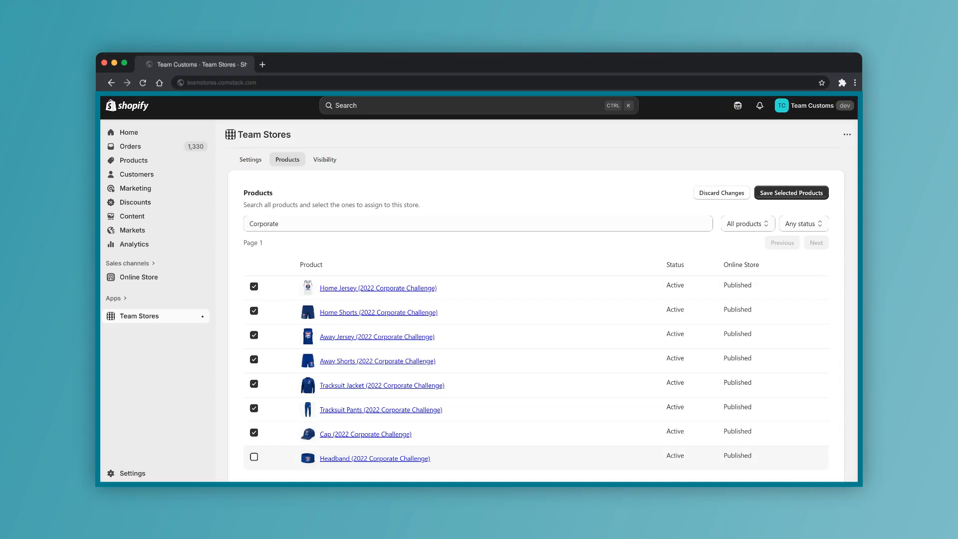
{"action": "scroll", "coordinate": [536, 309], "scroll_direction": "up", "scroll_amount": 2}
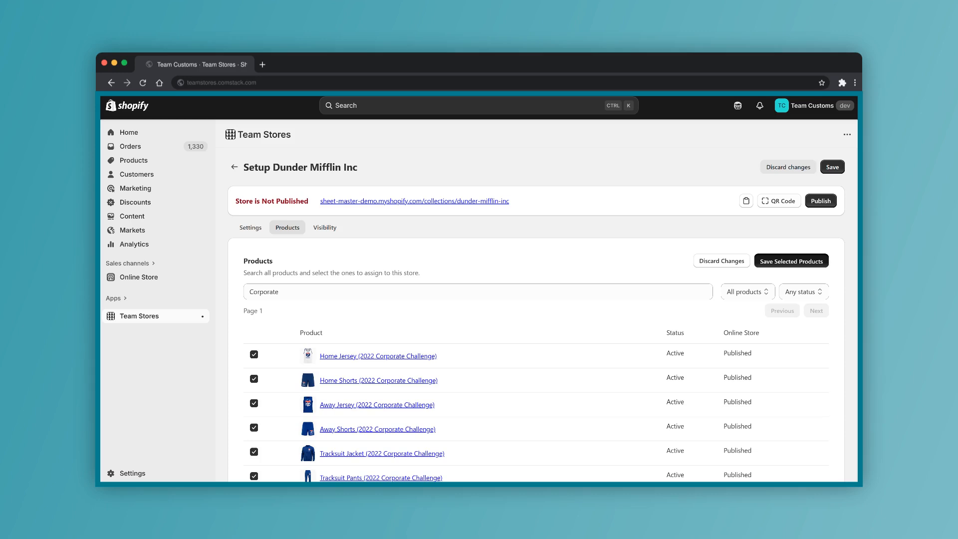
{"action": "left_click", "coordinate": [791, 261]}
{"action": "left_click", "coordinate": [832, 167]}
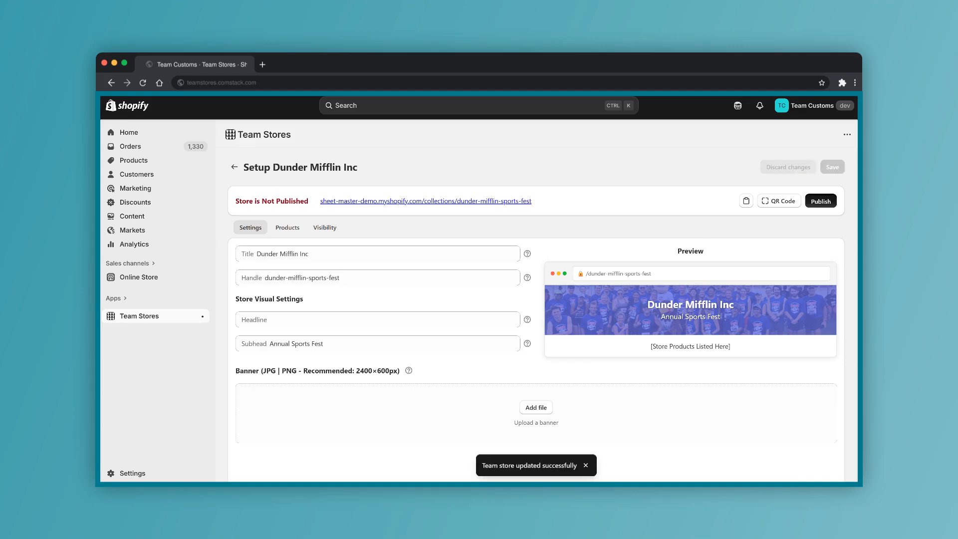
Publish the team store, then view its QR code and close the QR code dialog.
{"action": "left_click", "coordinate": [779, 201]}
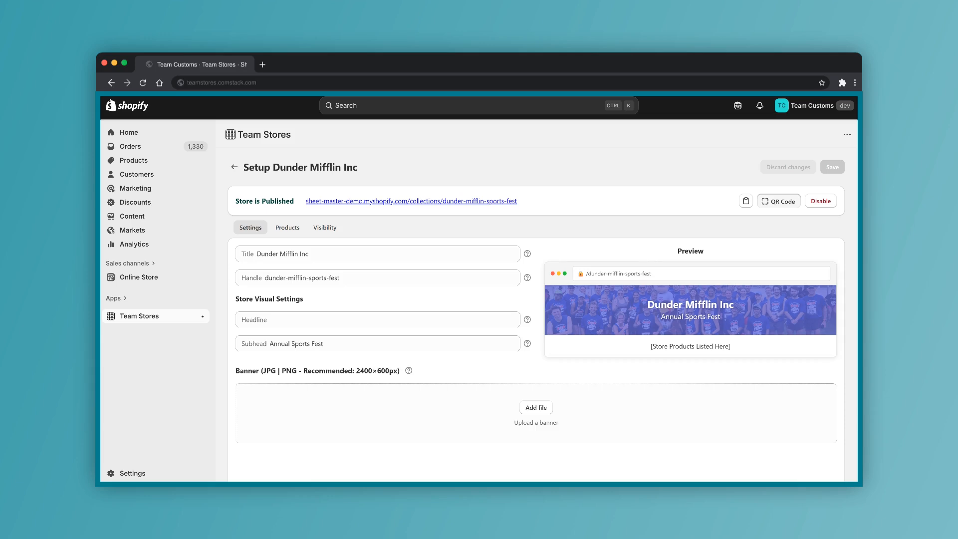
{"action": "left_click", "coordinate": [609, 412]}
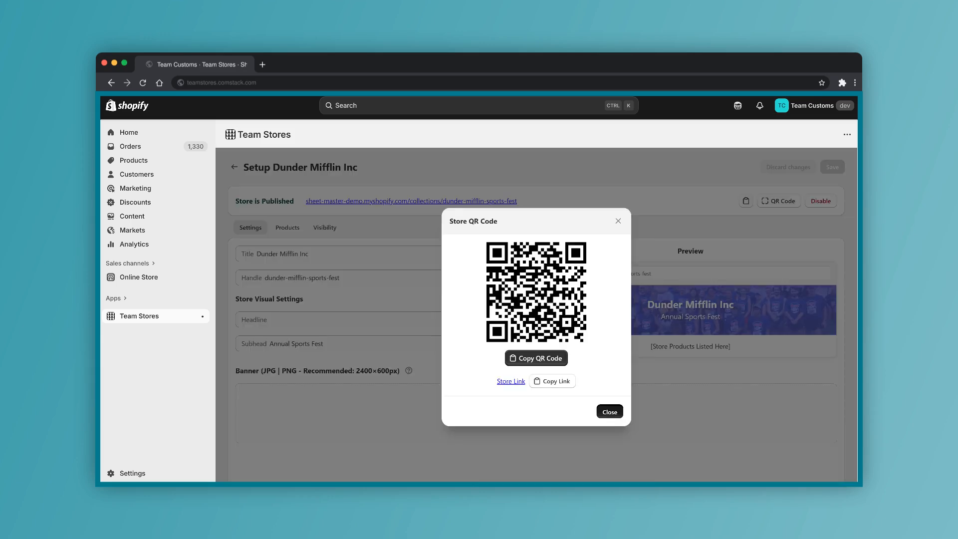